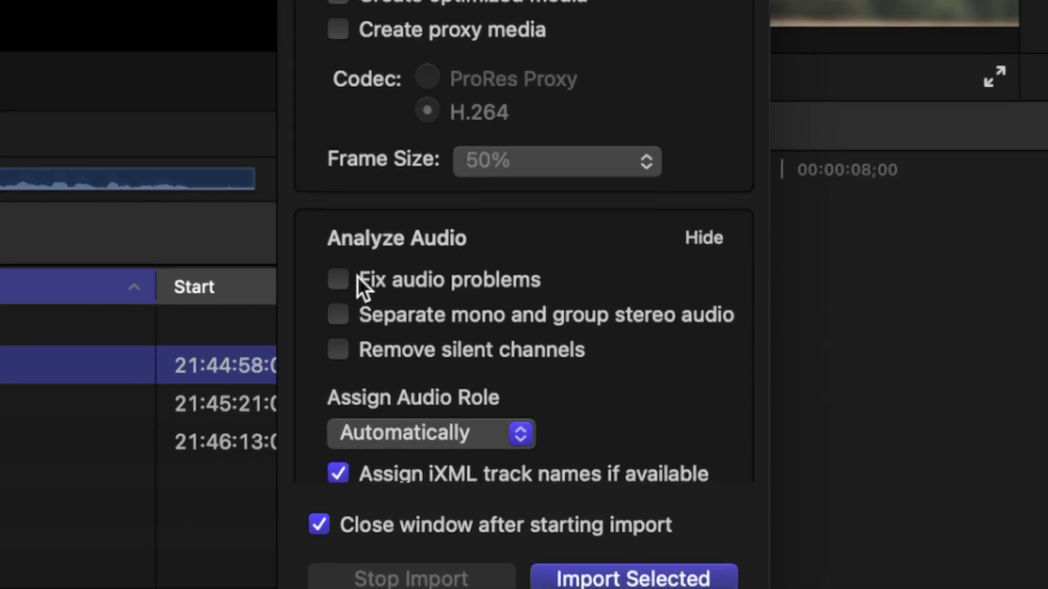
# - Import with Fix audio problems checked, then run Audio Analysis on the ZOOM0006 clip
pyautogui.click(709, 349)
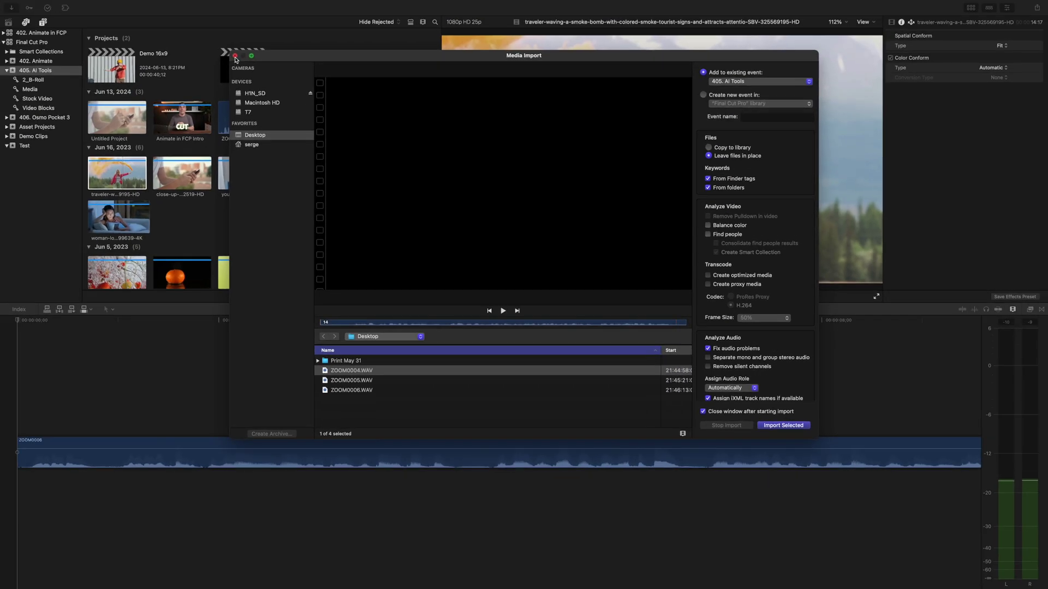
pyautogui.click(236, 56)
pyautogui.click(323, 447)
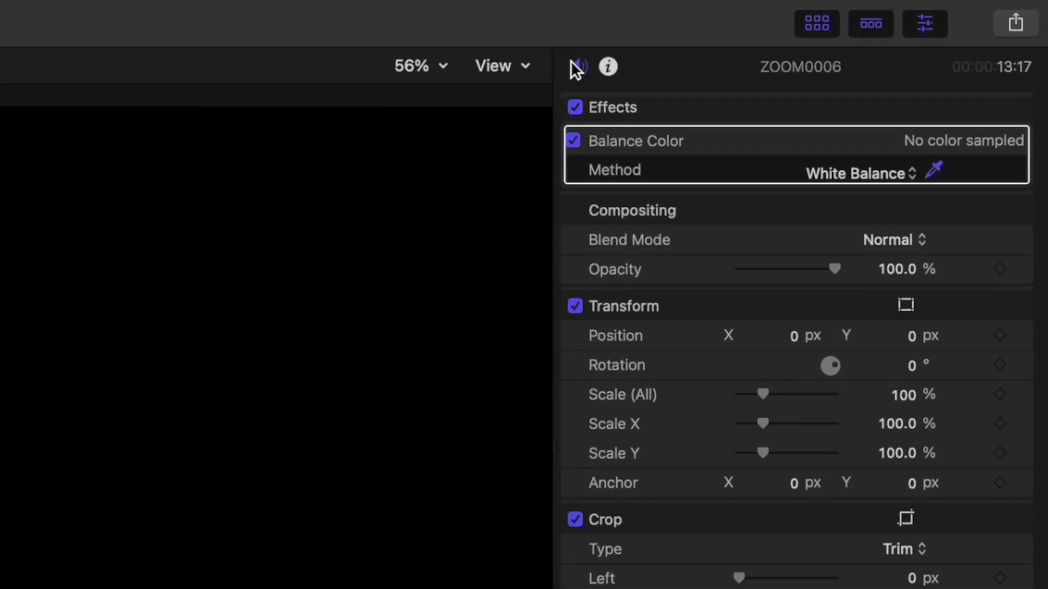
pyautogui.click(890, 22)
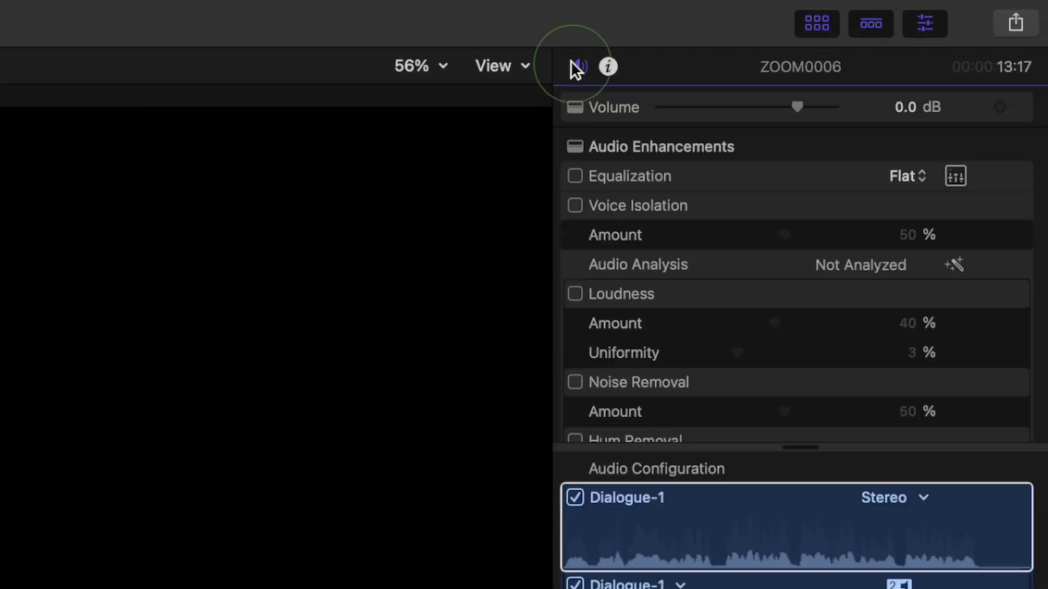
pyautogui.click(956, 266)
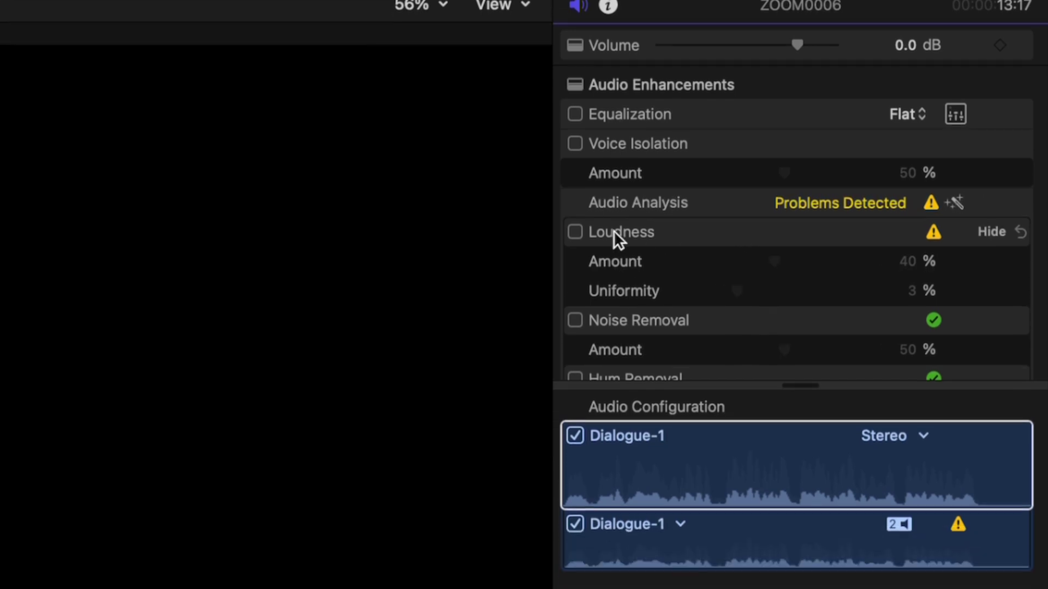
# - Enable Loudness on ZOOM0006 and raise its Uniformity to 32%
pyautogui.click(575, 294)
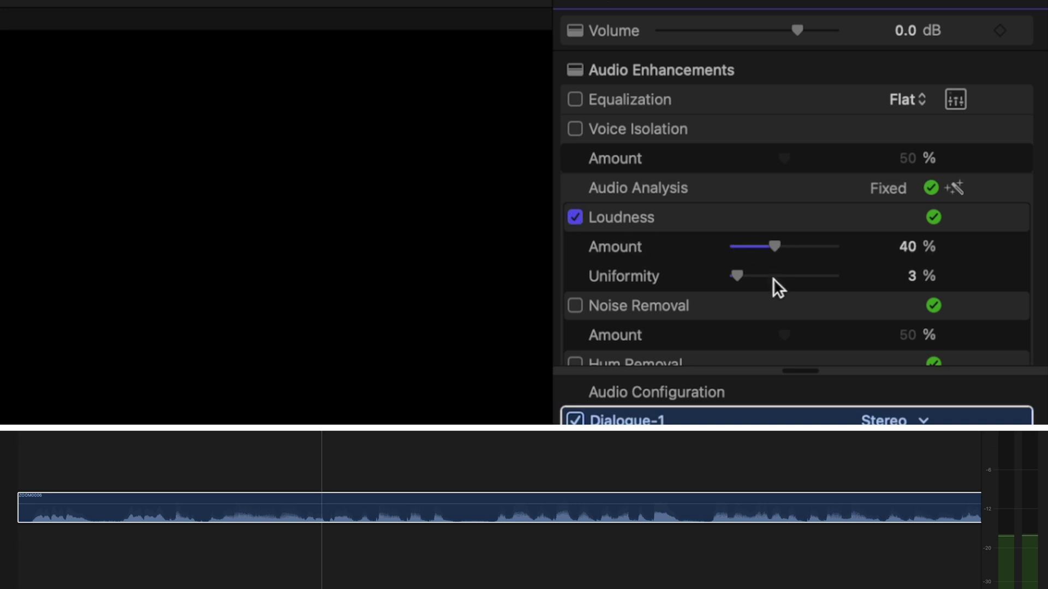
pyautogui.moveTo(775, 247); pyautogui.dragTo(725, 274)
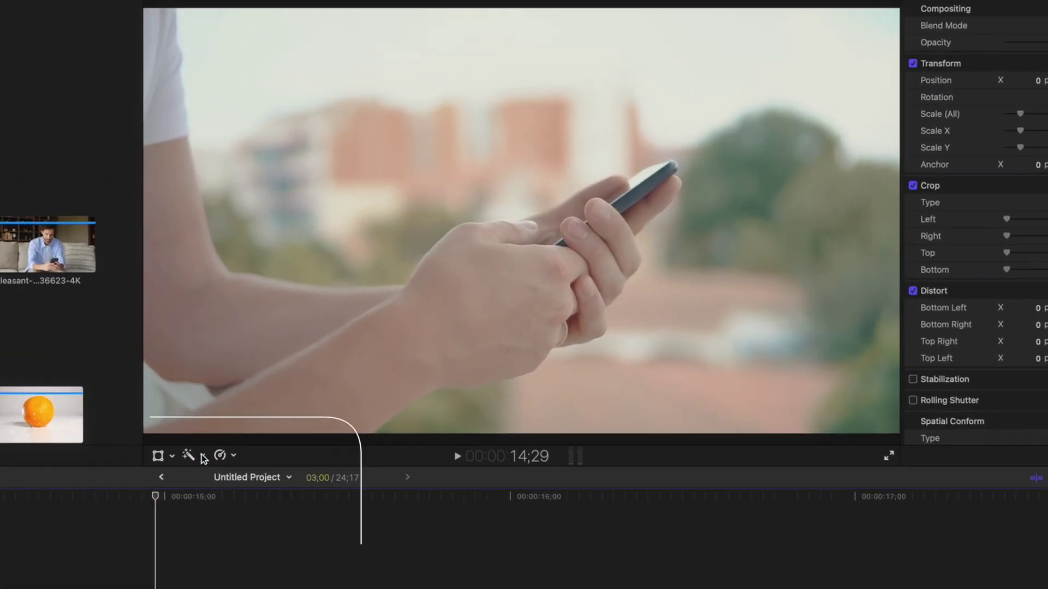
# - Apply automatic Balance Color to the hands-holding-phone clip from the enhancements menu
pyautogui.click(202, 457)
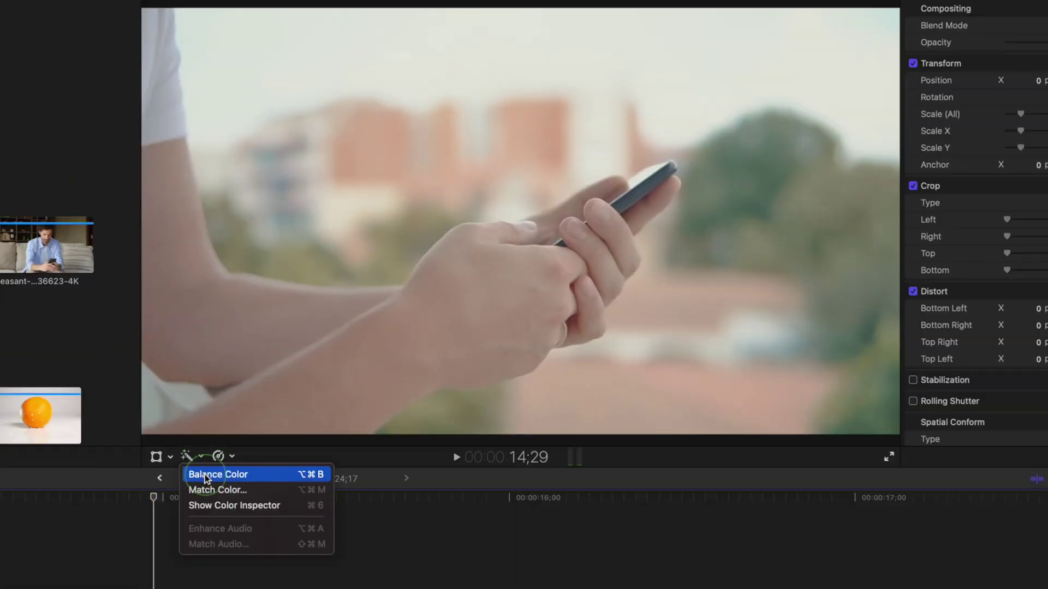
pyautogui.click(205, 473)
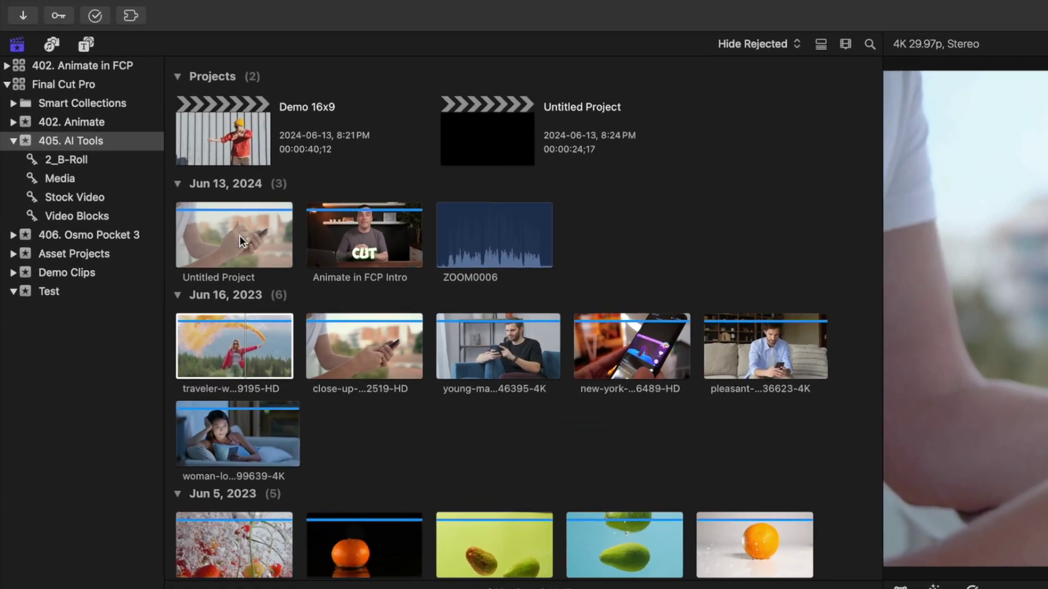
pyautogui.click(120, 117)
# - Run Analyze and Fix with Balance color on the Untitled Project clip, then apply Balance Color in the timeline
pyautogui.rightClick(241, 240)
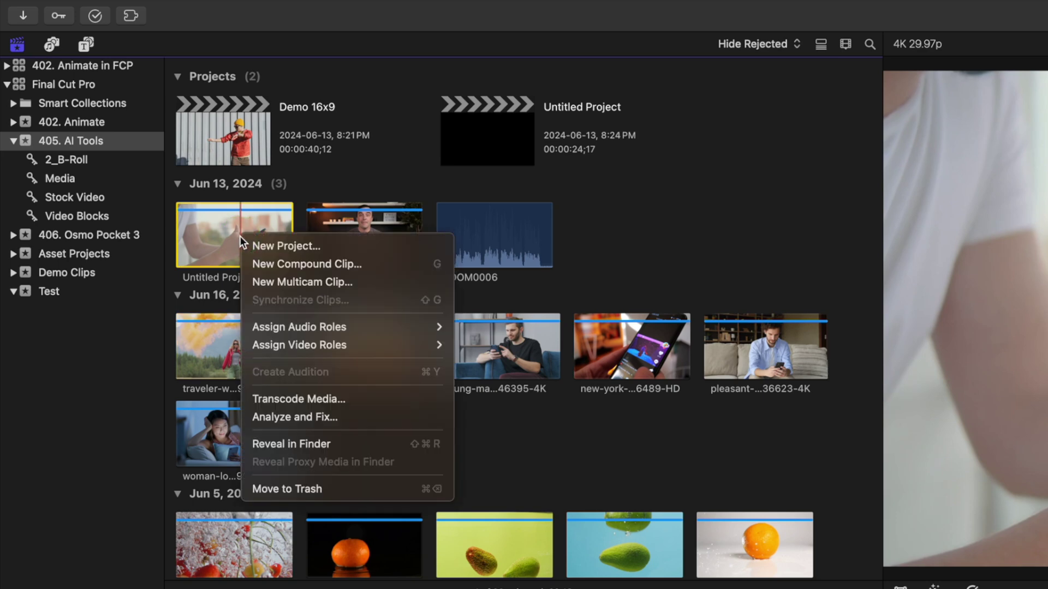
pyautogui.click(322, 419)
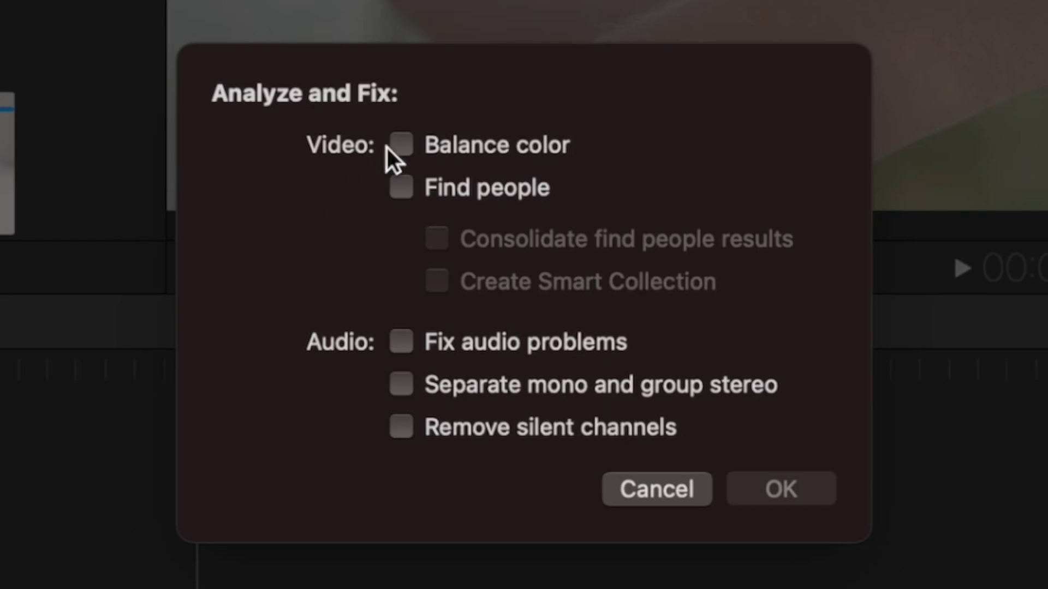
pyautogui.click(404, 145)
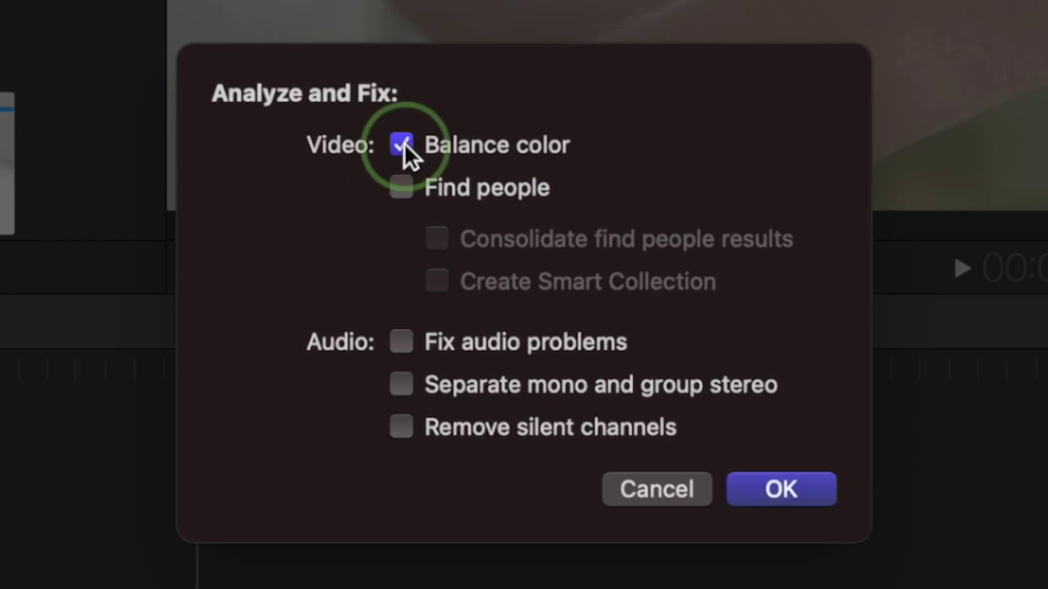
pyautogui.click(782, 499)
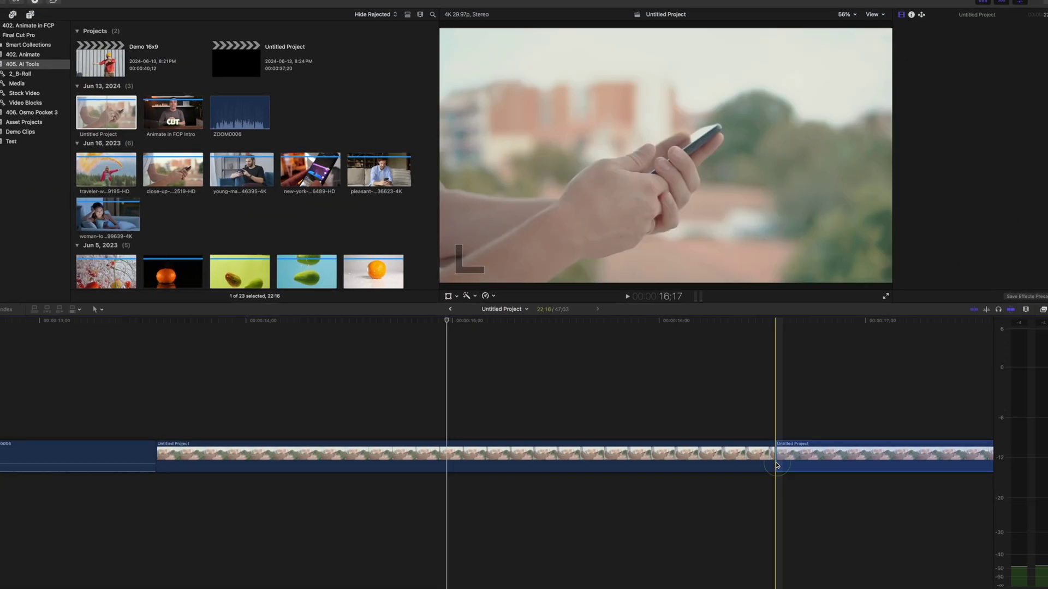
pyautogui.click(476, 296)
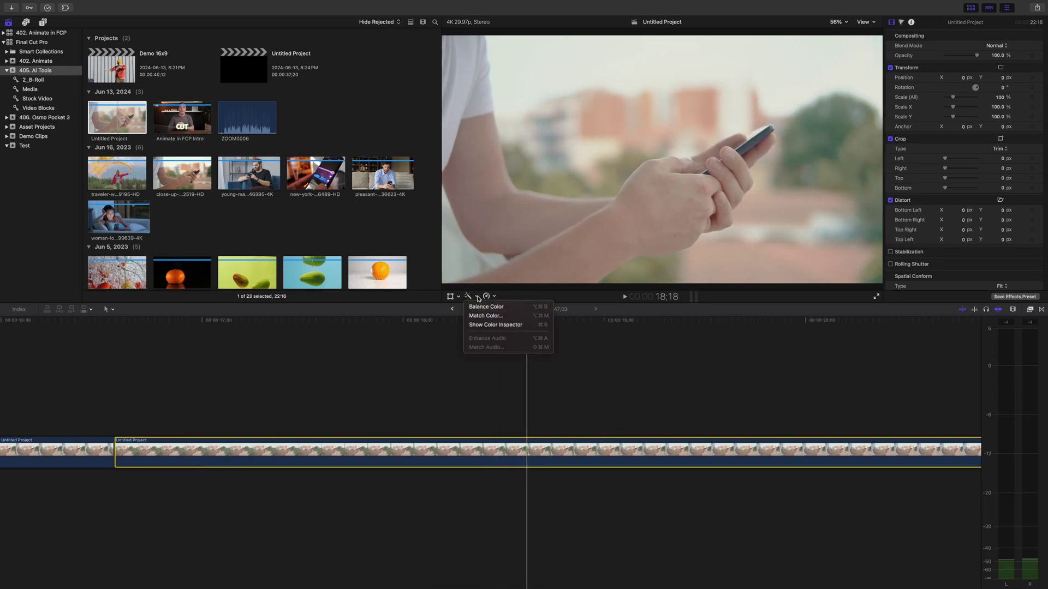
pyautogui.click(486, 306)
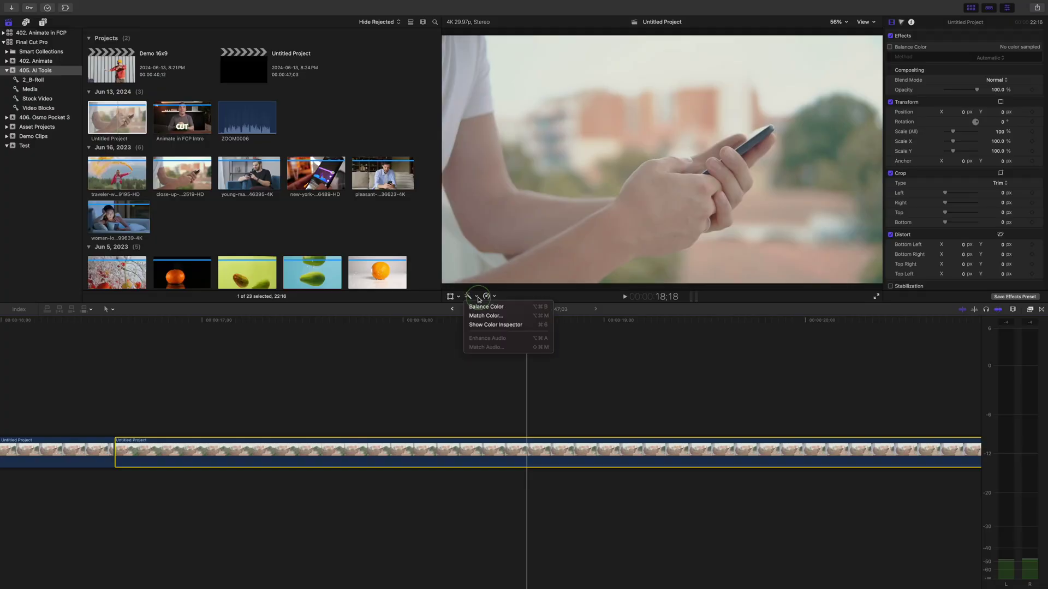
# - Switch the Balance Color method to White Balance, sampling the white shirt as pure white
pyautogui.click(478, 307)
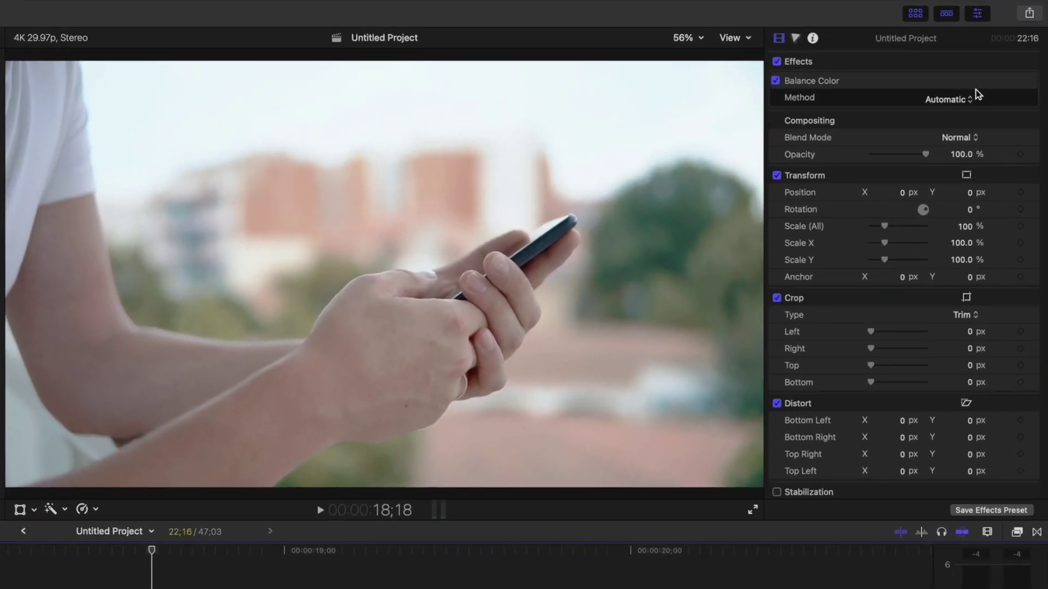
pyautogui.click(1002, 59)
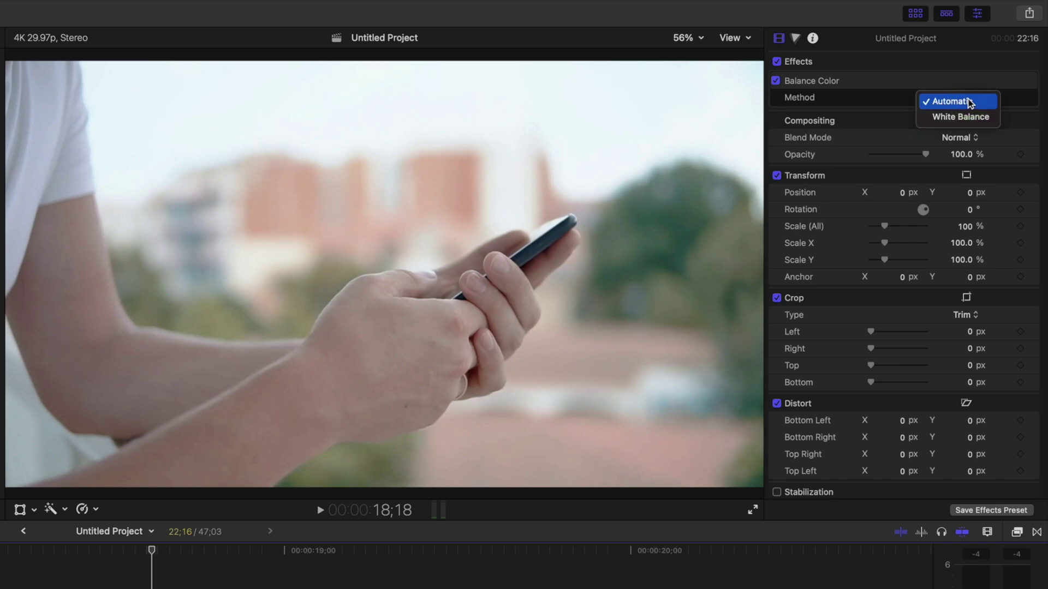
pyautogui.click(970, 114)
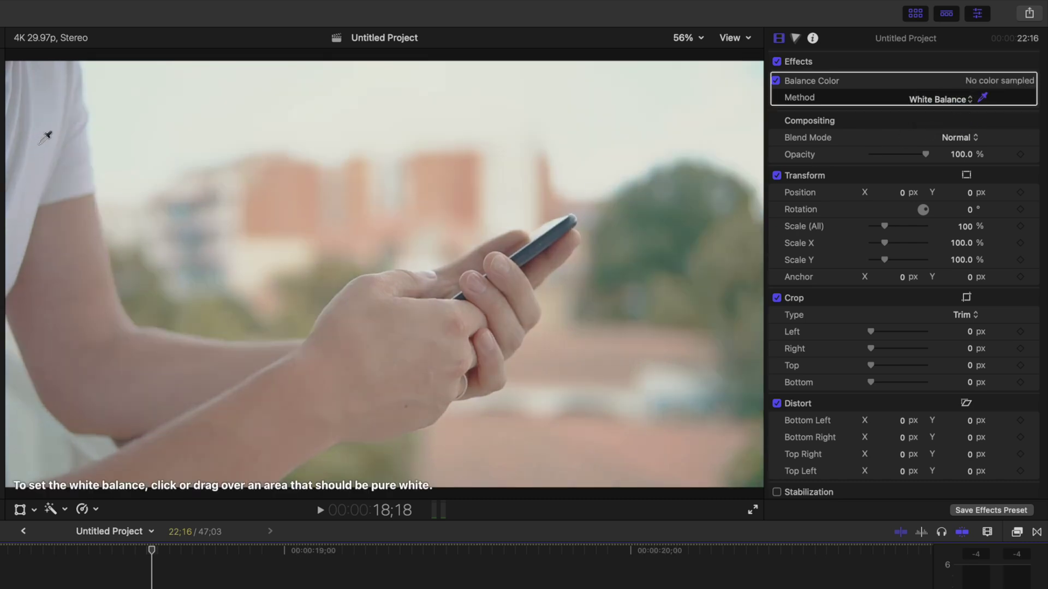
pyautogui.click(39, 143)
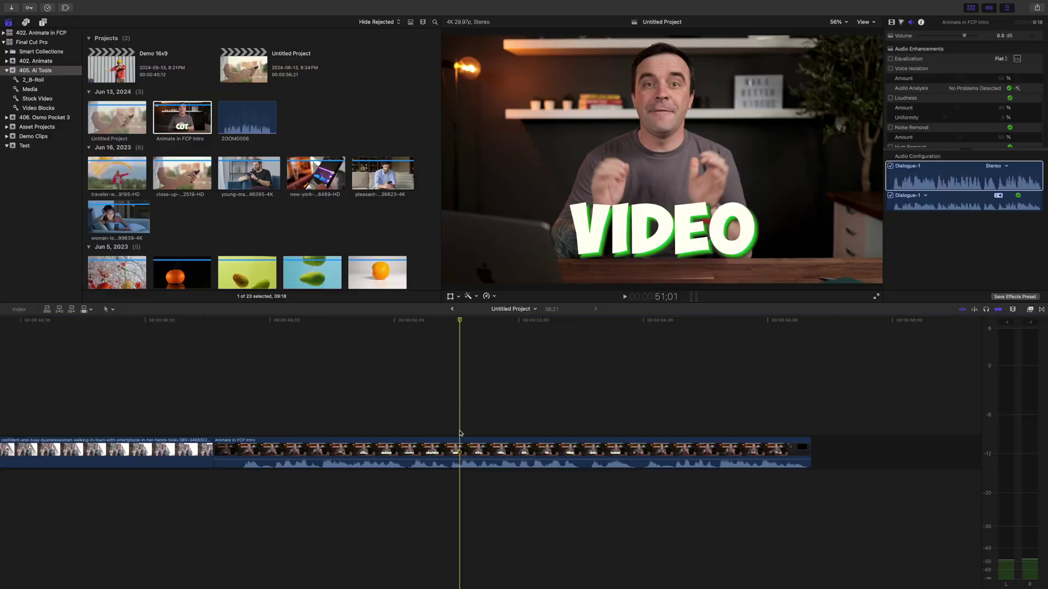
# - Enable Voice Isolation on the Animate in FCP Intro clip and lower its Amount to about 45% during playback
pyautogui.click(461, 449)
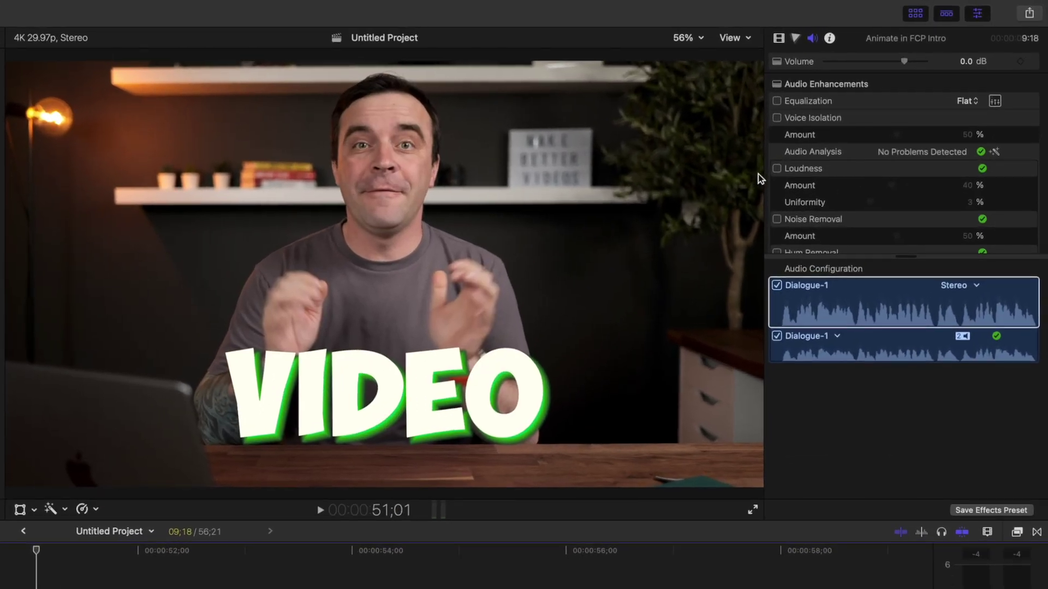
pyautogui.click(776, 119)
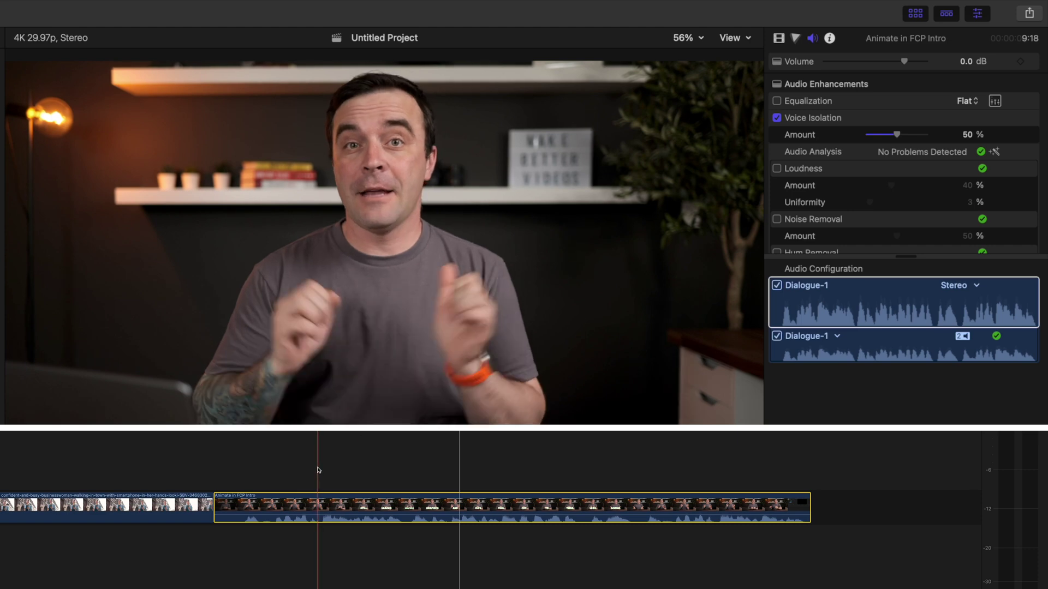
pyautogui.press('space')
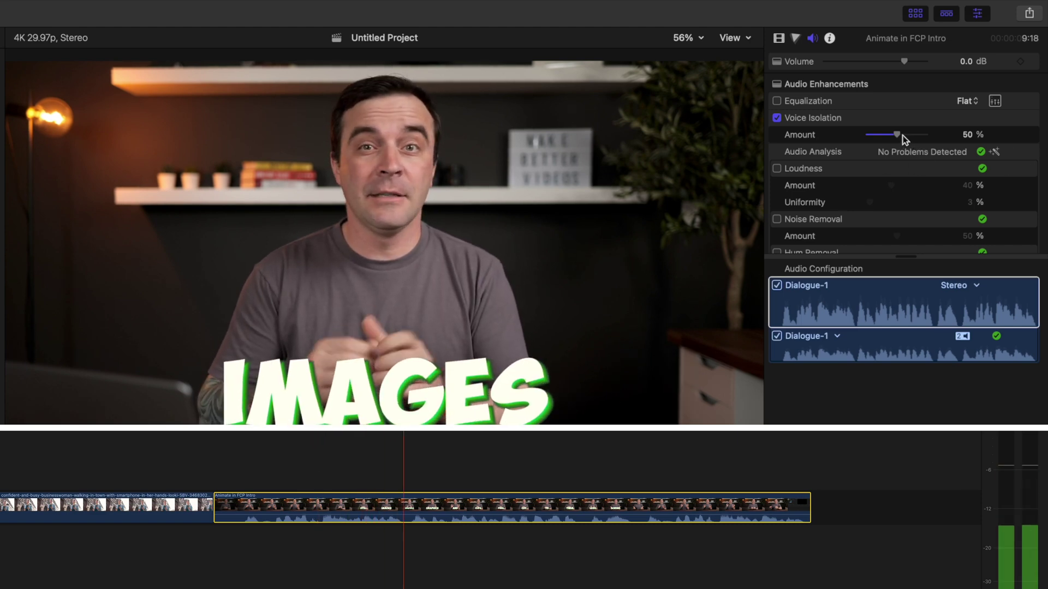
pyautogui.moveTo(897, 135)
pyautogui.mouseDown()
pyautogui.moveTo(876, 137)
pyautogui.moveTo(891, 138)
pyautogui.mouseUp()
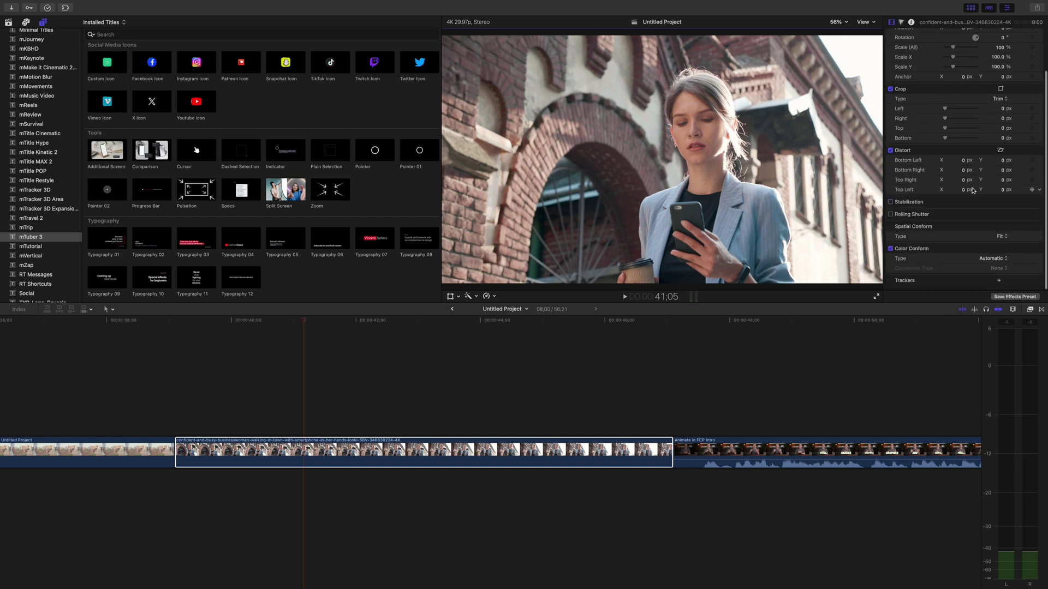
pyautogui.click(998, 282)
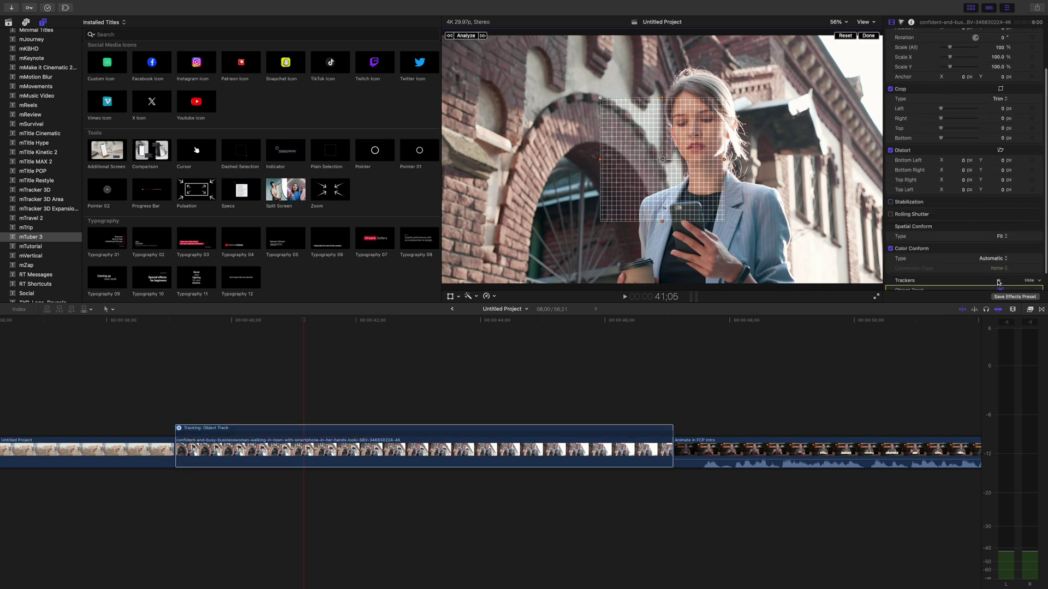
pyautogui.scroll(-1, 998, 281)
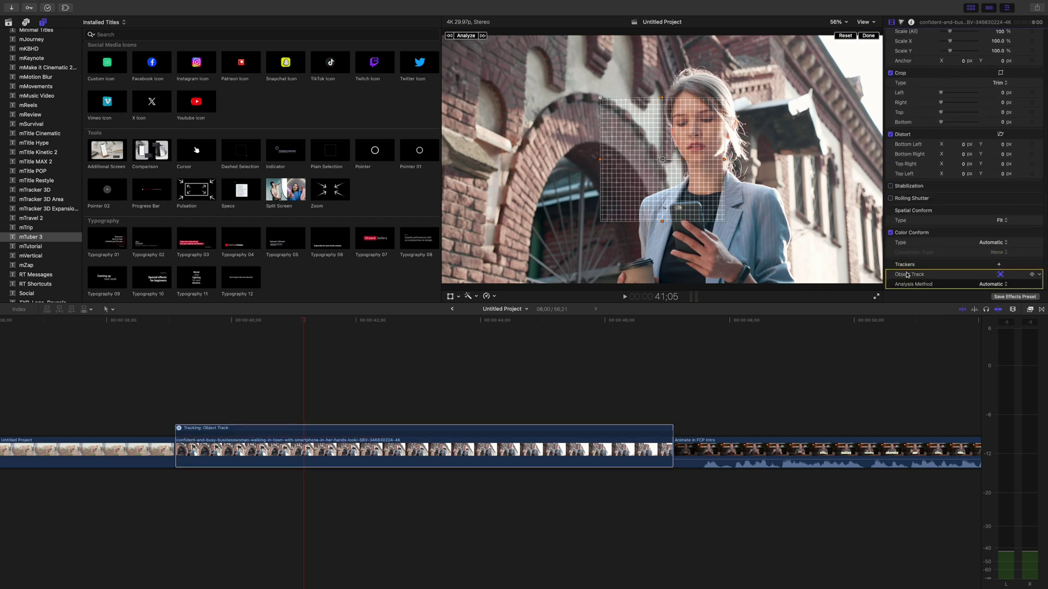
pyautogui.press('Delete')
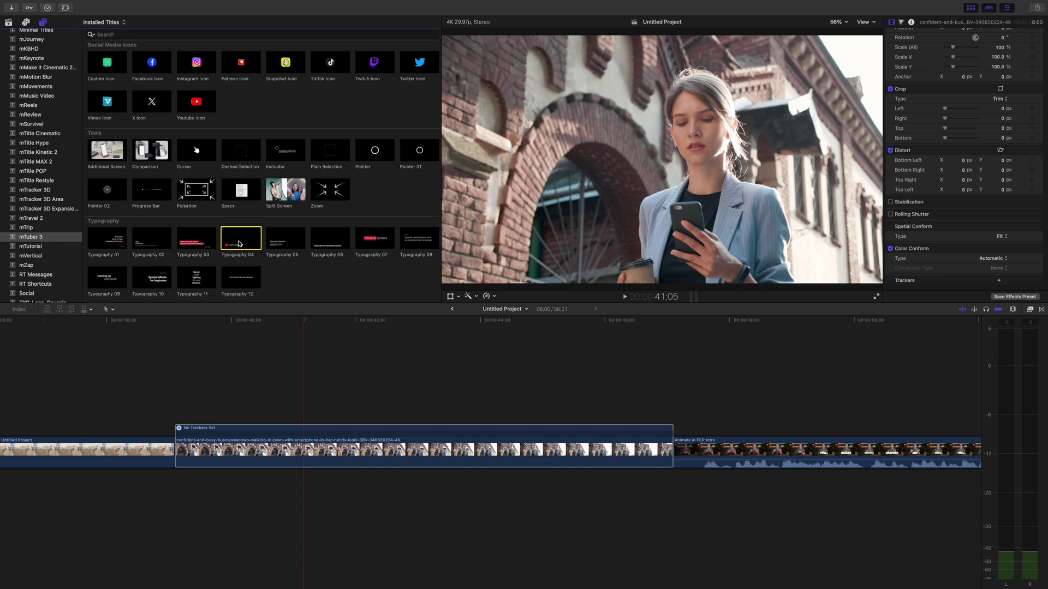
pyautogui.moveTo(239, 244); pyautogui.dragTo(590, 213)
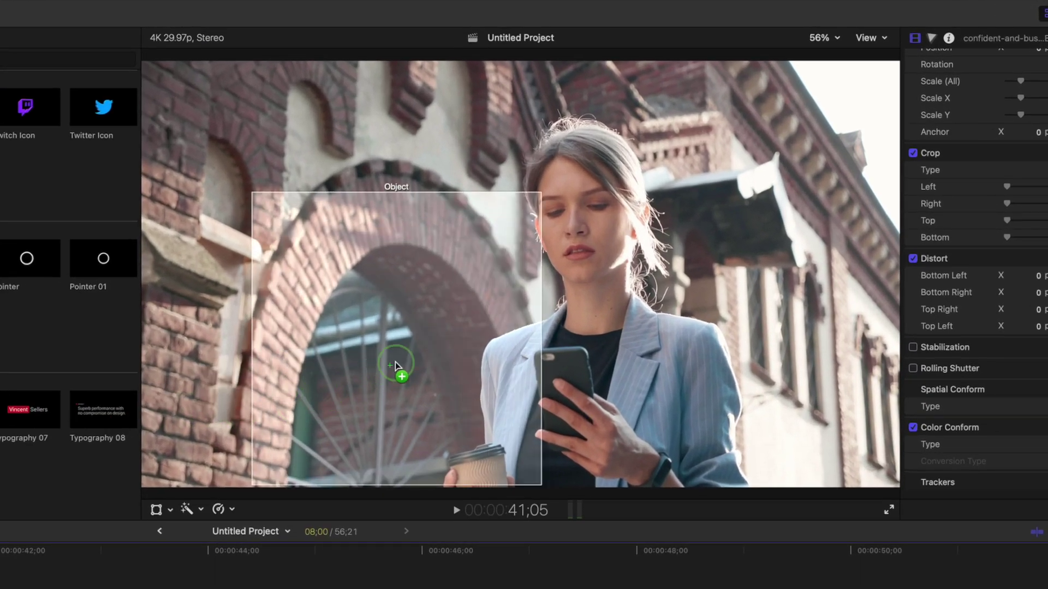
# - Drop Typography 04 onto the businesswoman's face, disable Rotation tracking, and analyze the track
pyautogui.moveTo(395, 366); pyautogui.dragTo(579, 233)
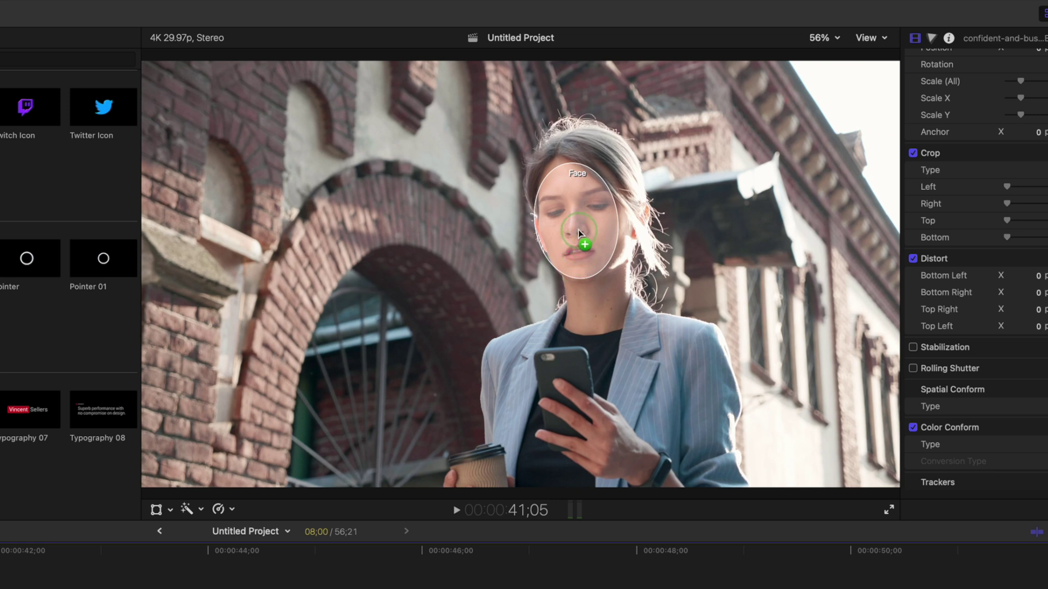
pyautogui.moveTo(579, 233); pyautogui.dragTo(579, 235)
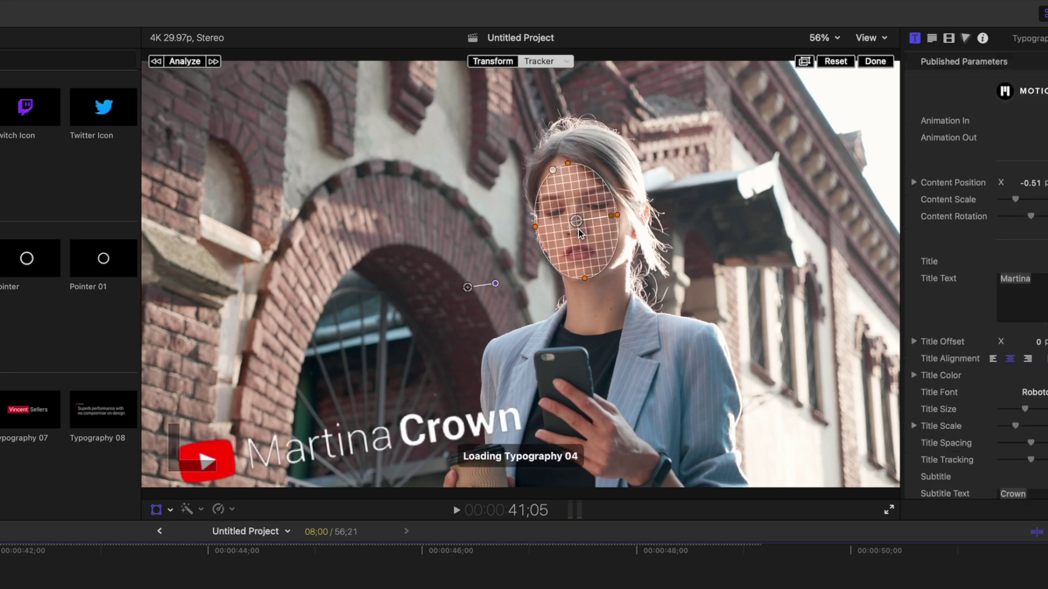
pyautogui.click(567, 61)
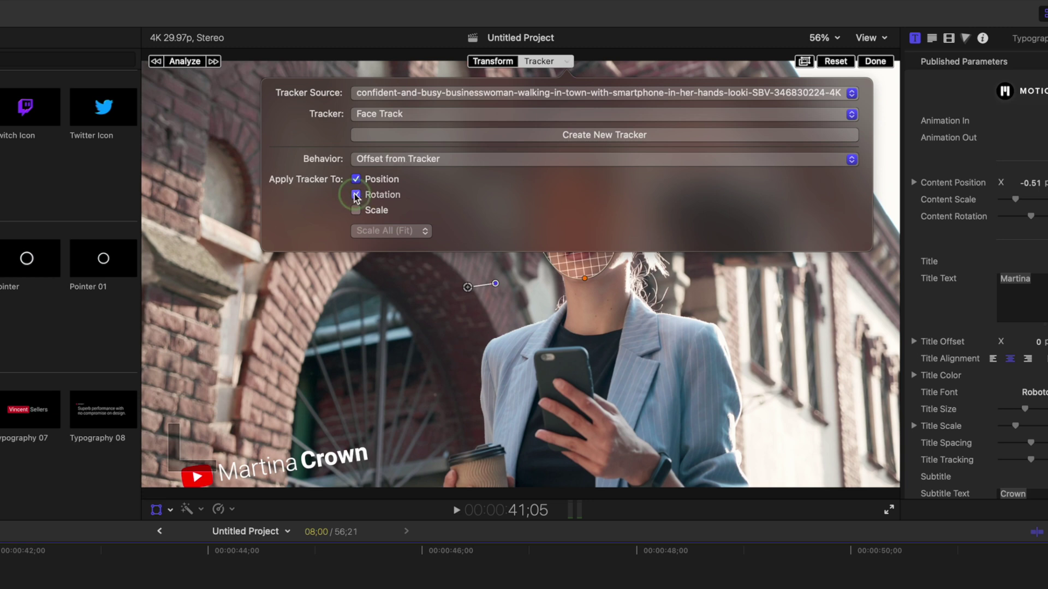
pyautogui.click(356, 195)
pyautogui.click(553, 63)
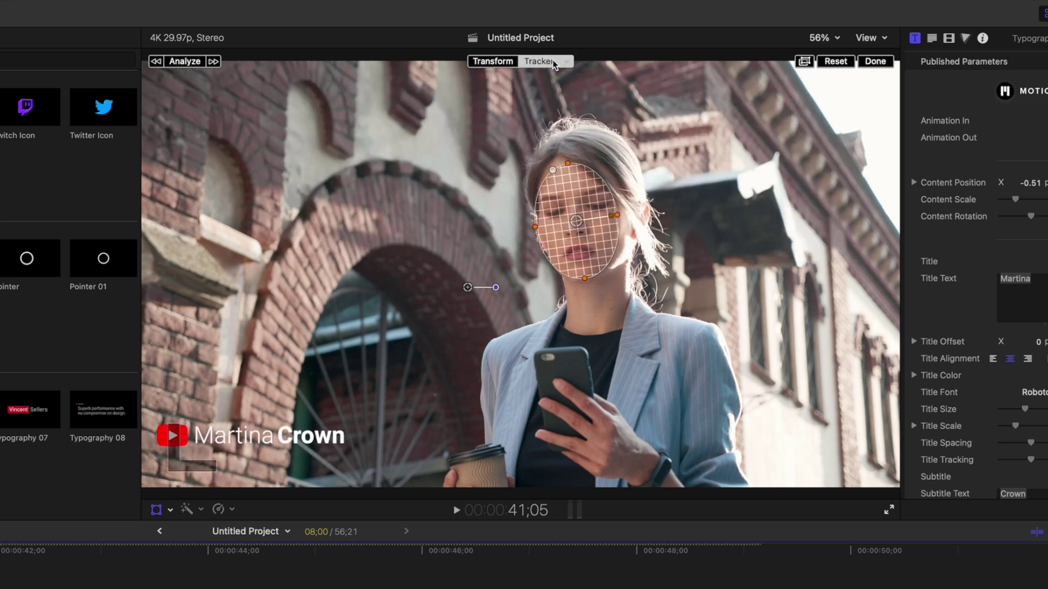
pyautogui.click(188, 64)
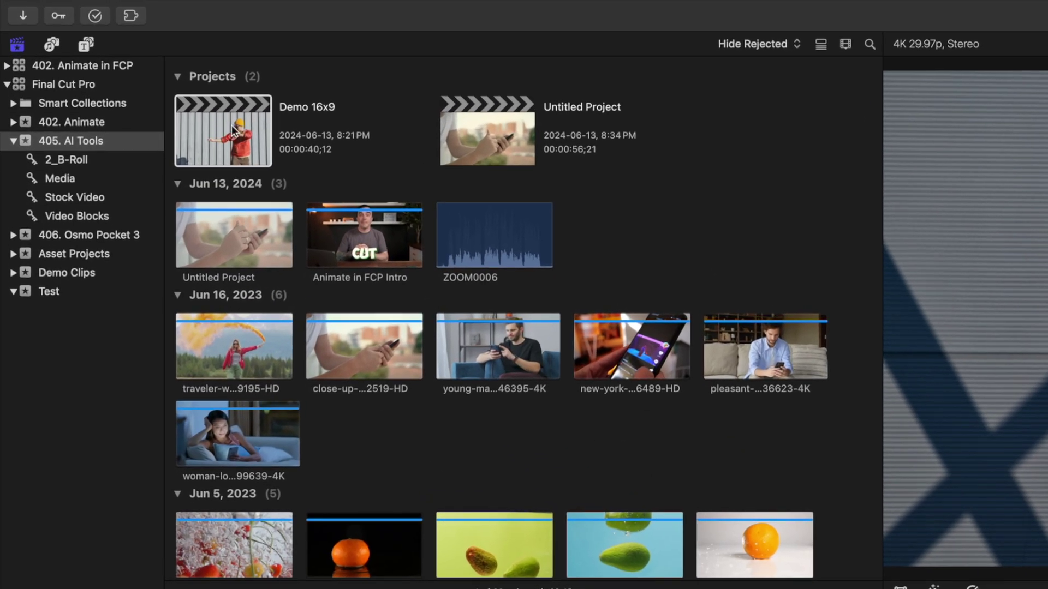
# - Duplicate Demo 16x9 as a Vertical 1080x1920 project with Smart Conform turned on
pyautogui.click(116, 65)
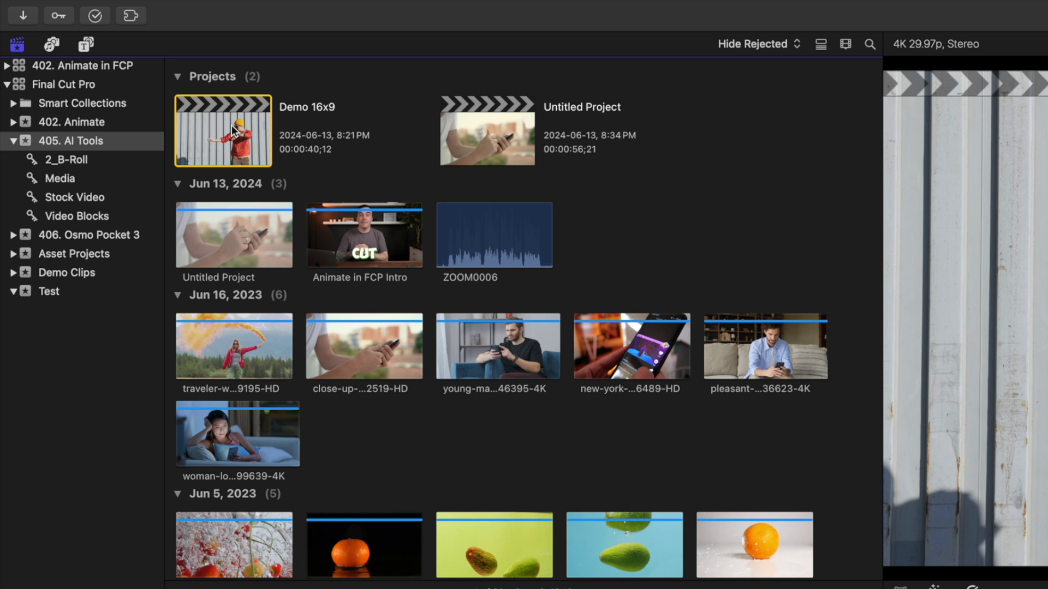
pyautogui.rightClick(233, 131)
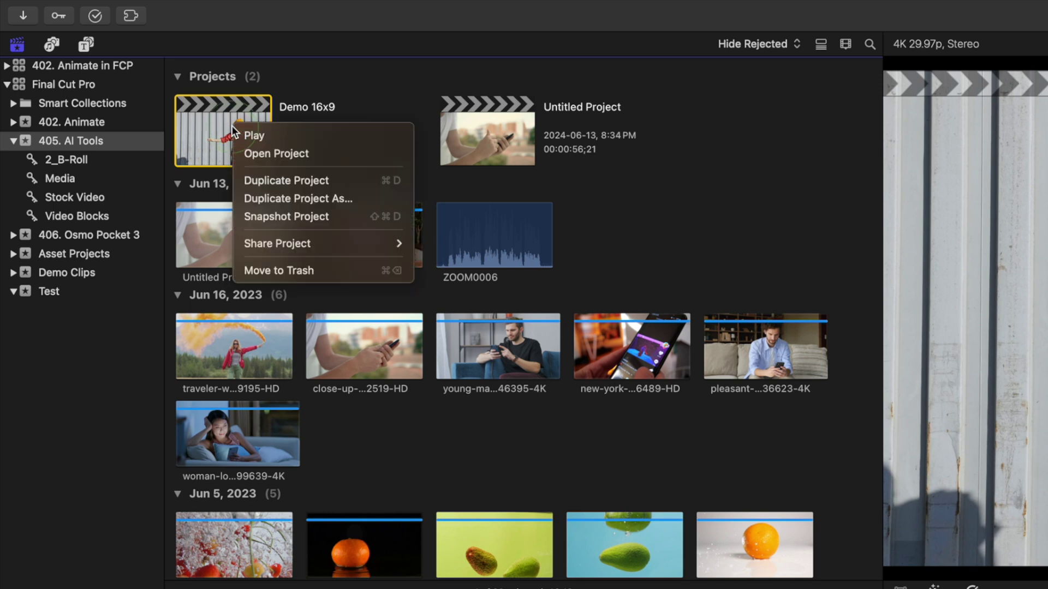
pyautogui.click(267, 195)
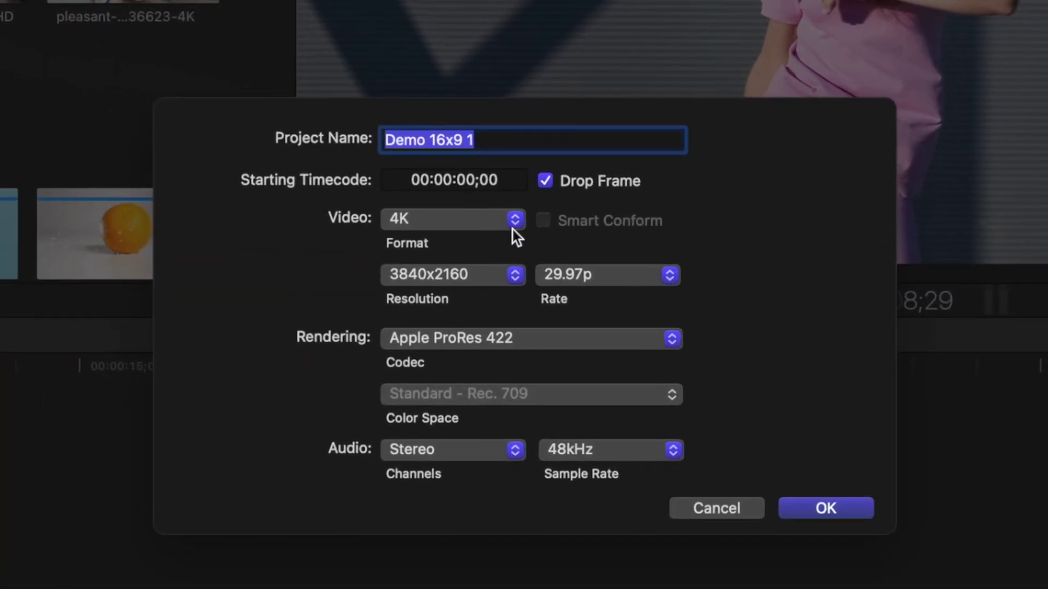
pyautogui.click(517, 229)
pyautogui.click(488, 294)
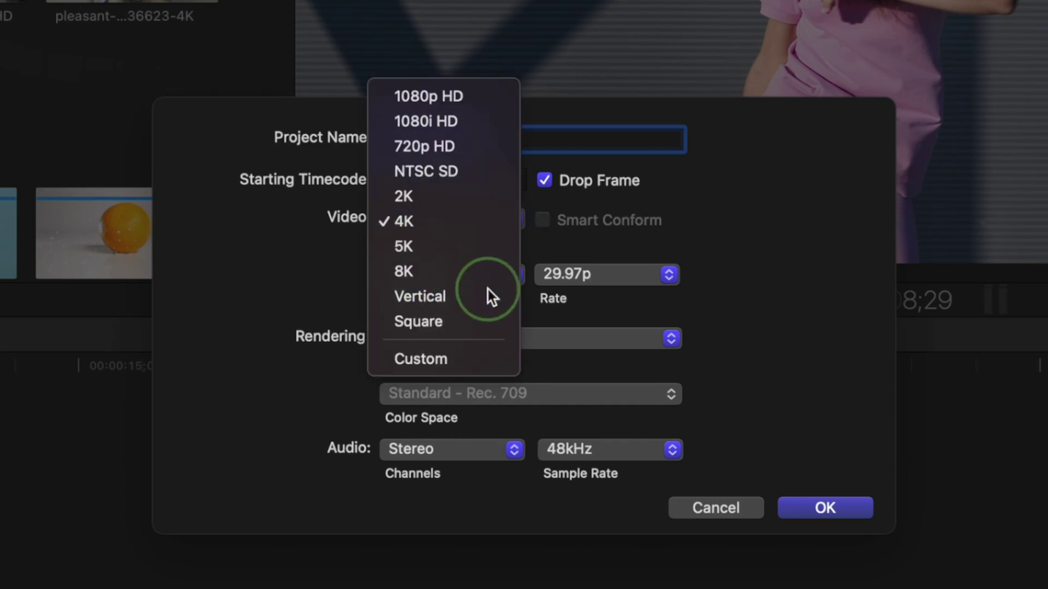
pyautogui.click(514, 277)
pyautogui.click(487, 302)
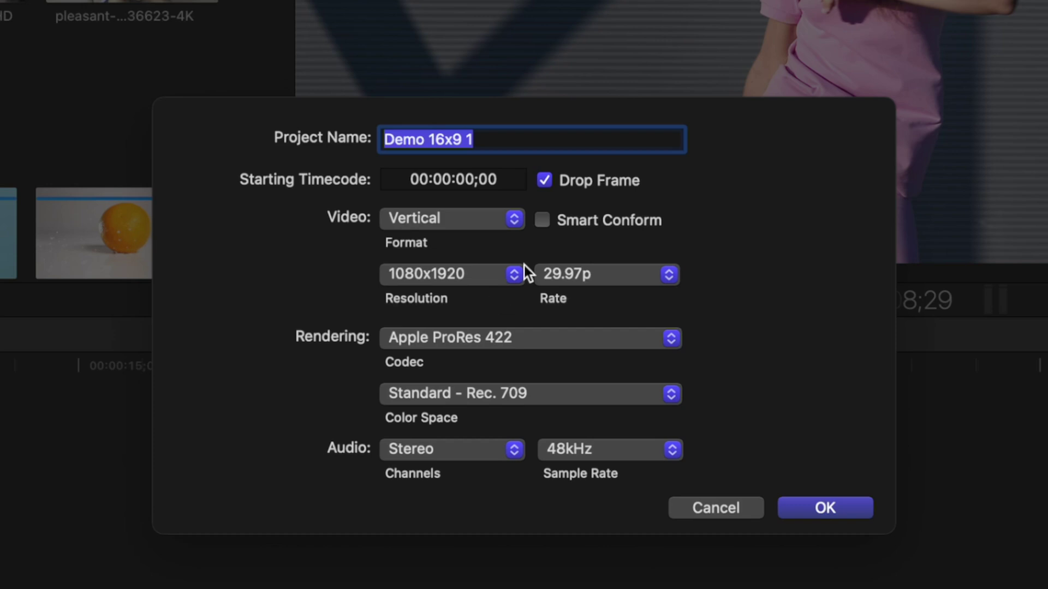
pyautogui.click(543, 221)
pyautogui.click(836, 511)
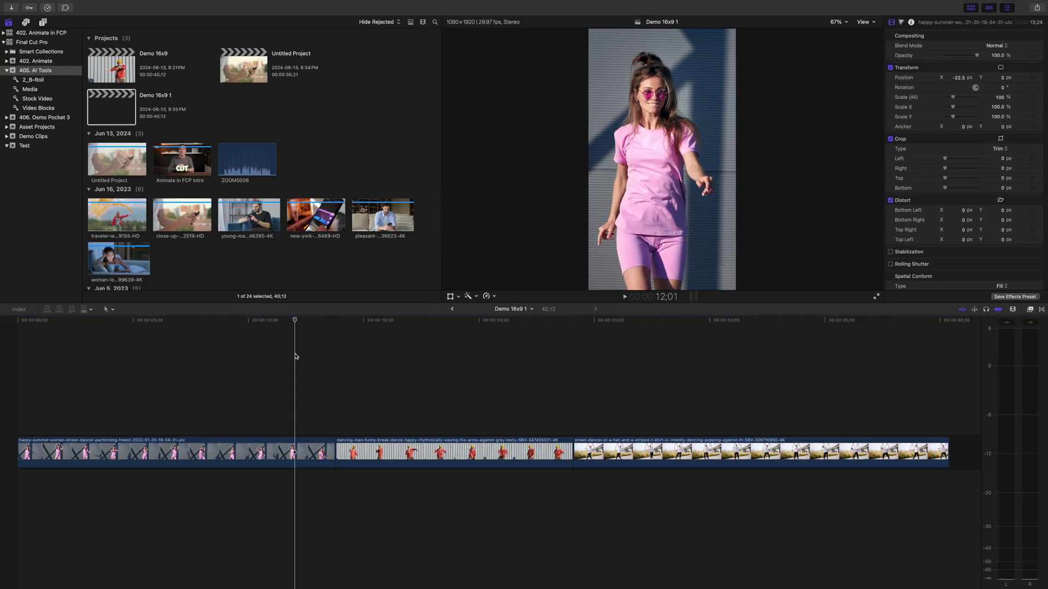